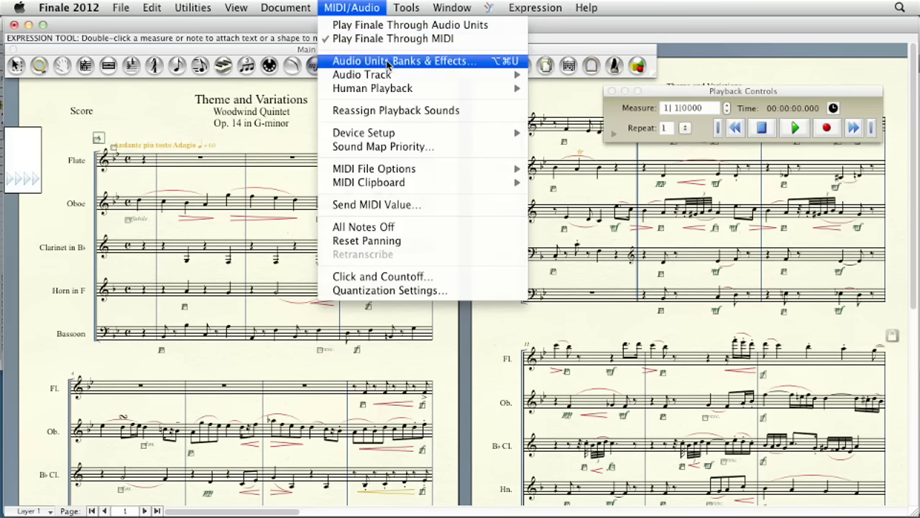
Review the playback device choices in the MIDI/Internal Speaker setup and keep SmartMusic SoftSynth.
mouse_move(394, 133)
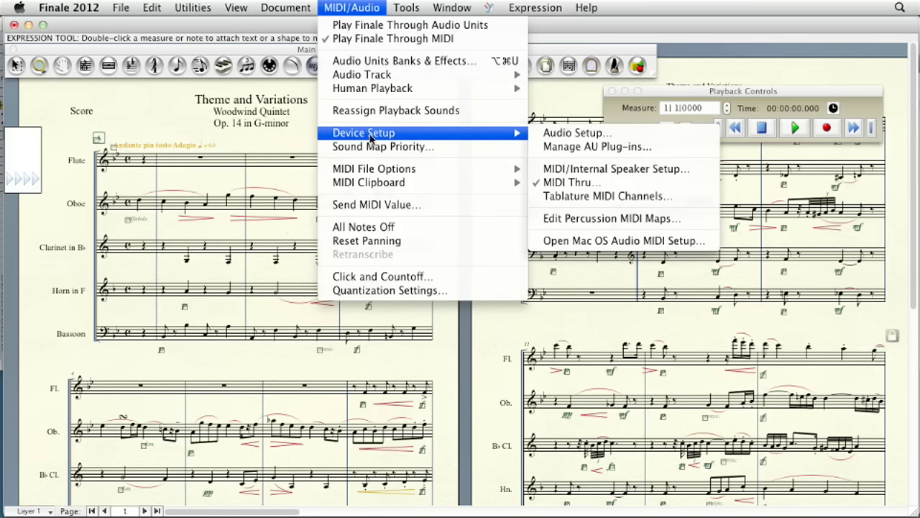
left_click(574, 170)
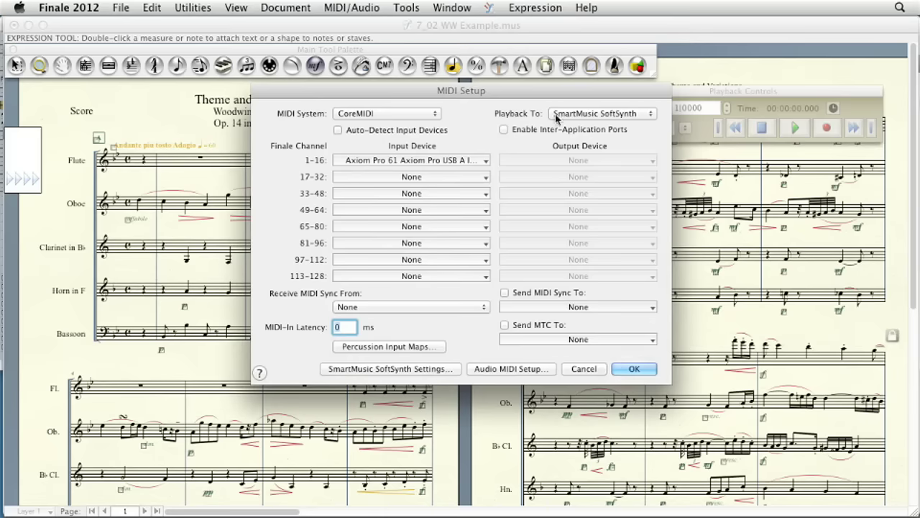
left_click(580, 115)
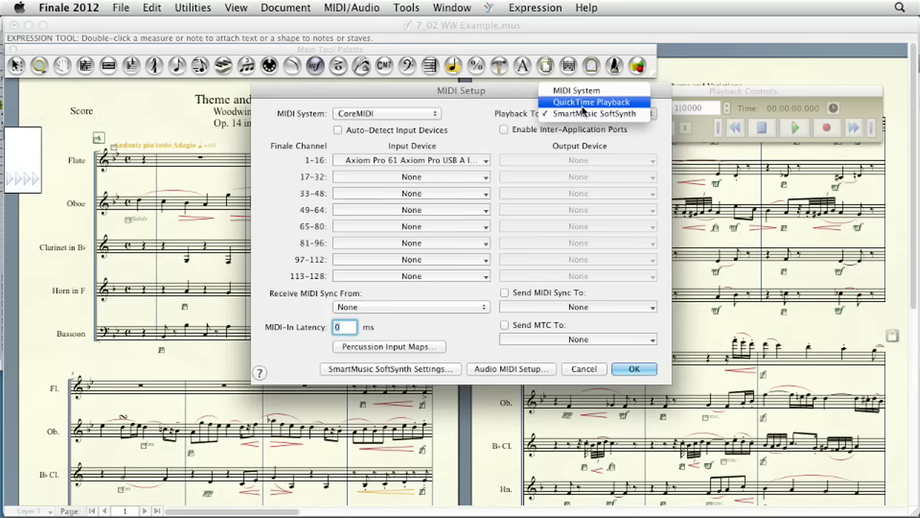
left_click(484, 110)
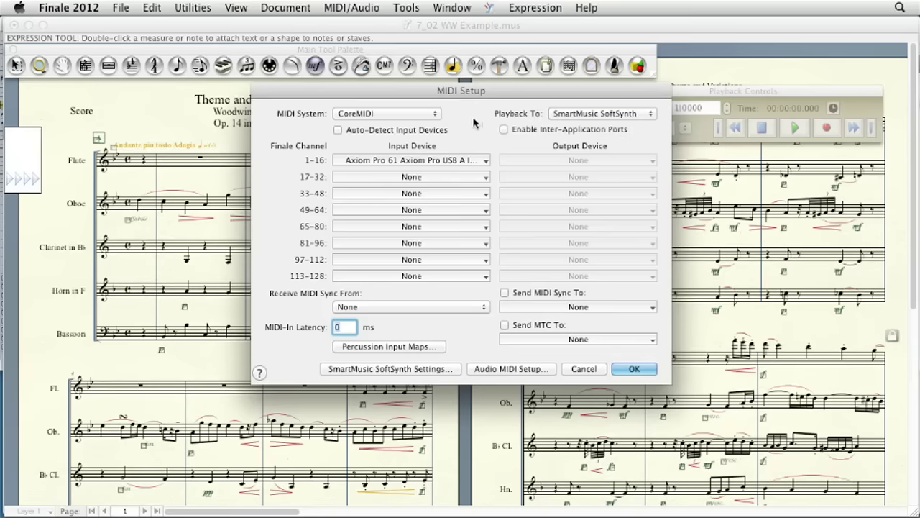
left_click(637, 370)
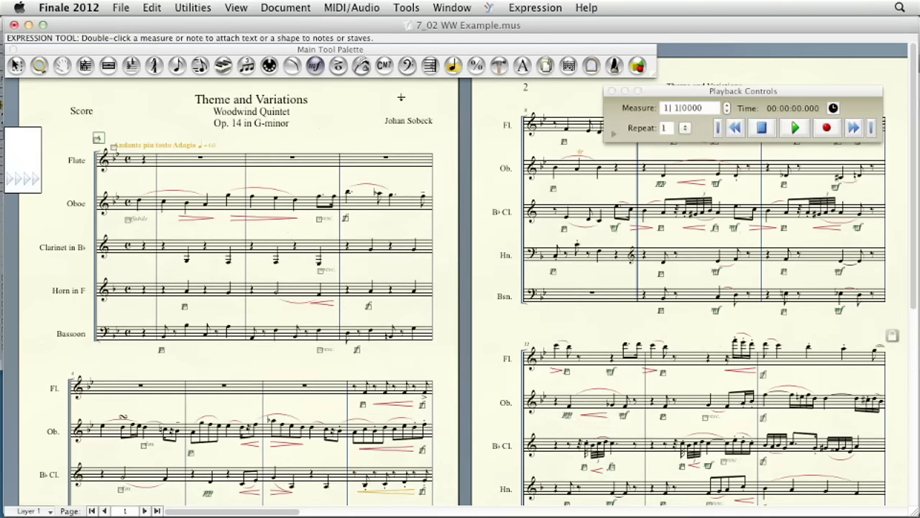
Check that playback runs through MIDI, then listen to the opening measures of the score and stop.
left_click(356, 8)
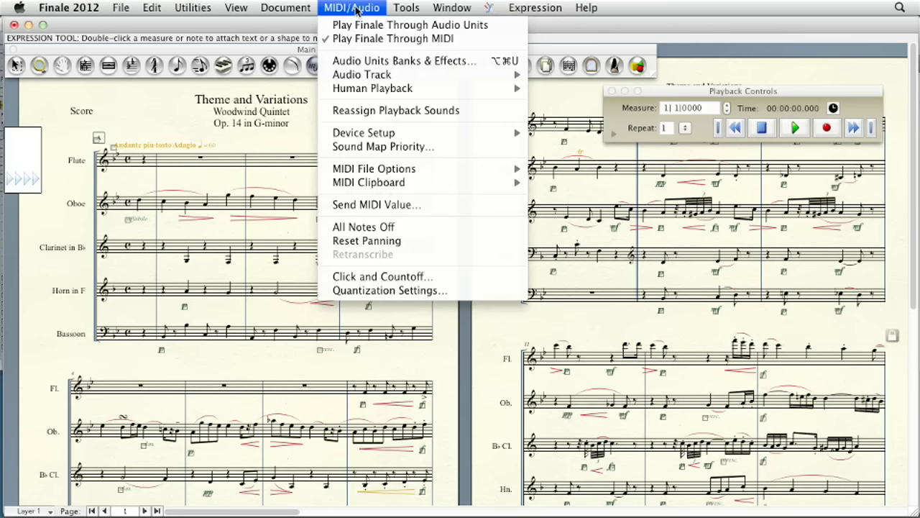
left_click(301, 92)
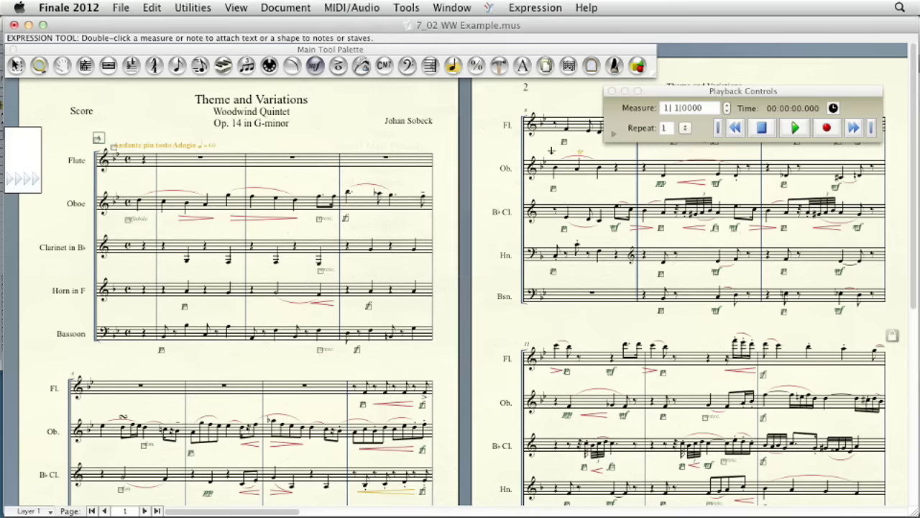
left_click(796, 128)
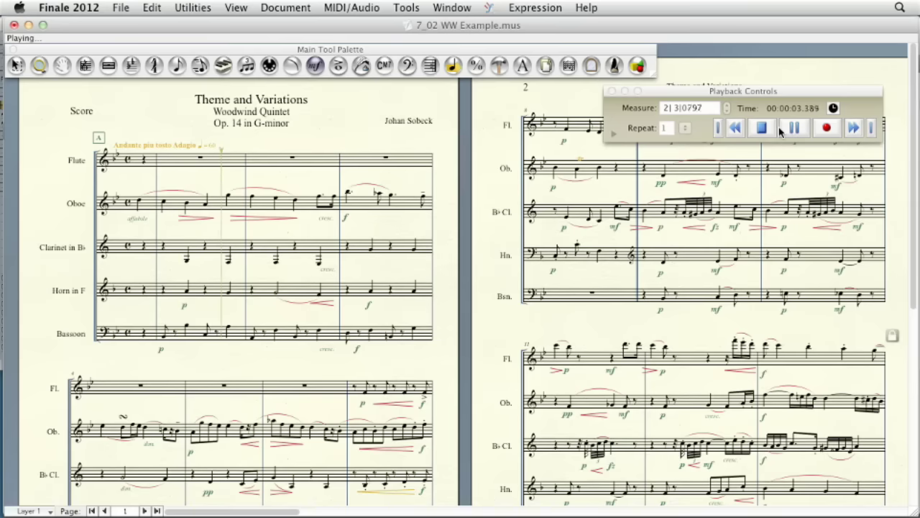
left_click(763, 128)
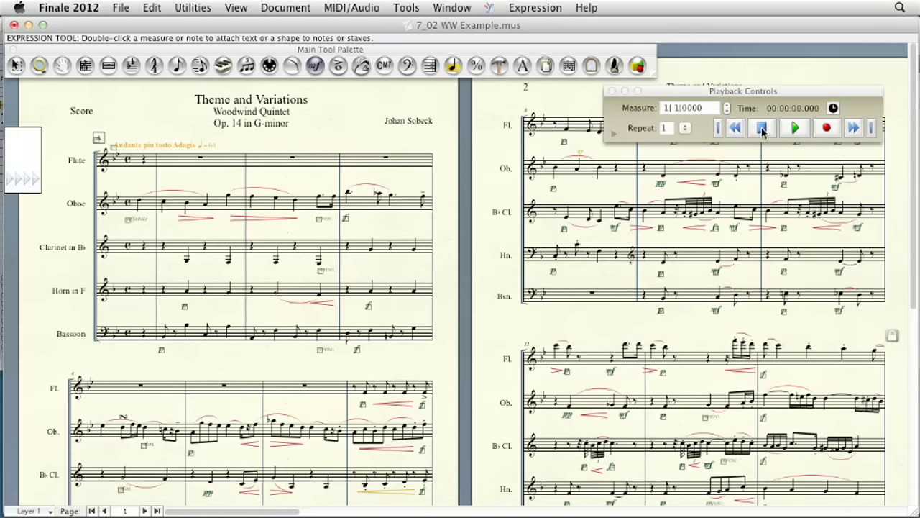
Switch playback to Audio Units and listen to the opening measures of the score.
left_click(367, 8)
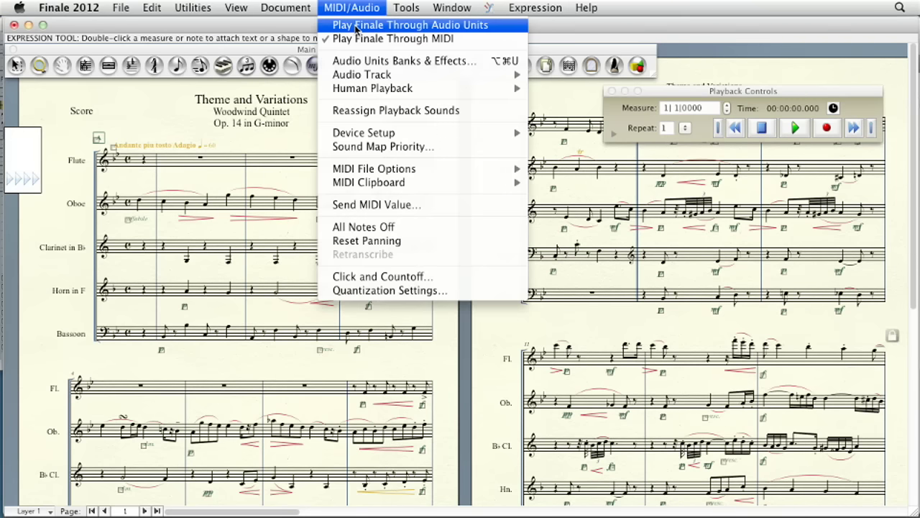
left_click(357, 26)
left_click(794, 128)
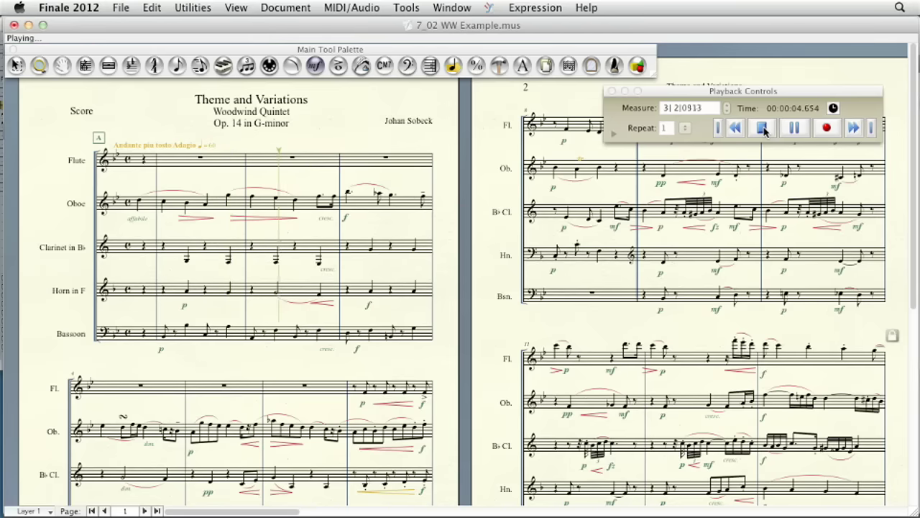
left_click(763, 128)
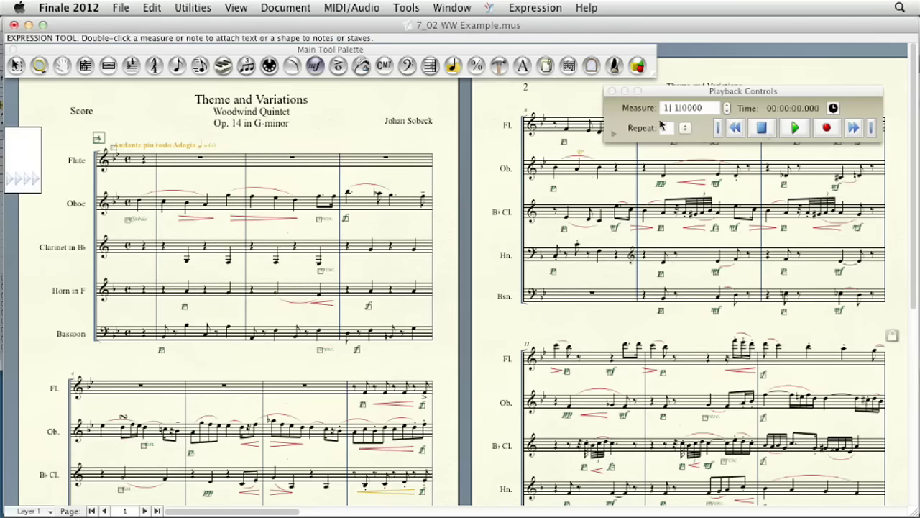
Open the Score Manager's instrument list and move its window down, clear of the playback controls.
left_click(452, 8)
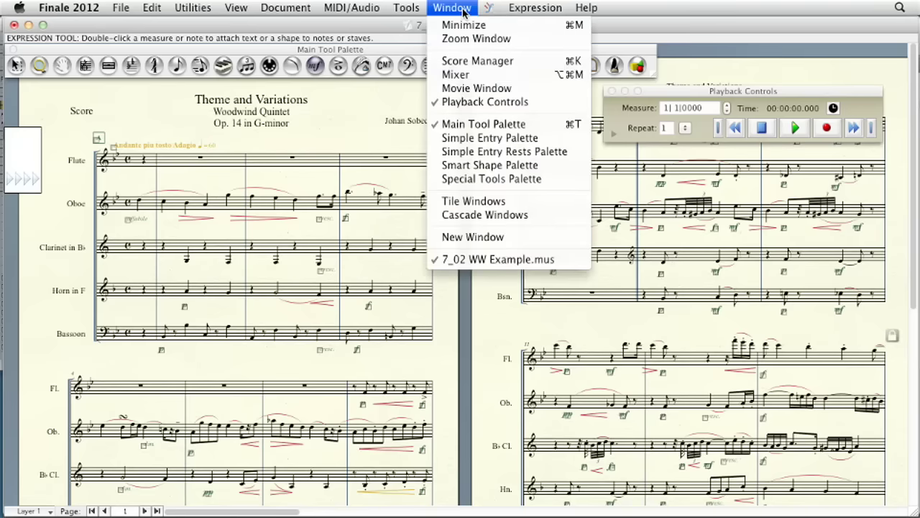
left_click(457, 63)
left_click_drag(533, 91, 535, 155)
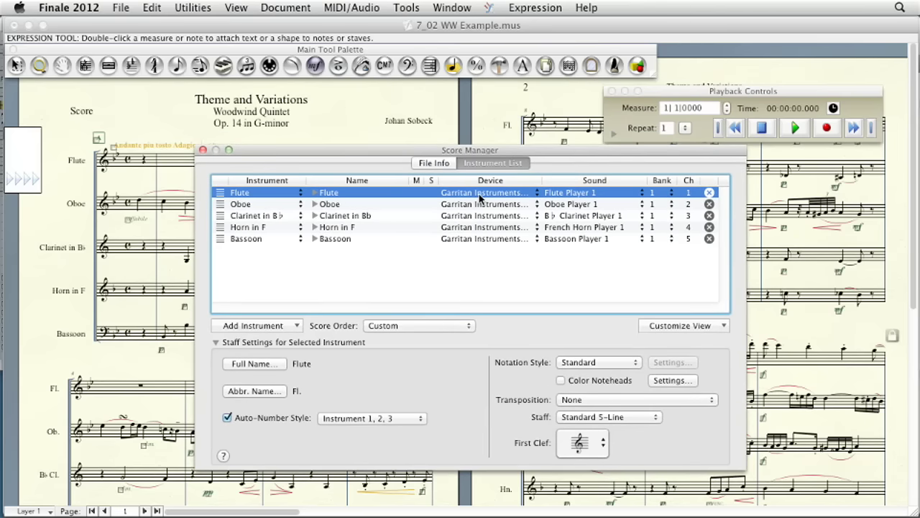
Switch playback to MIDI and back to Audio Units to compare the instruments' devices and sounds.
left_click(363, 10)
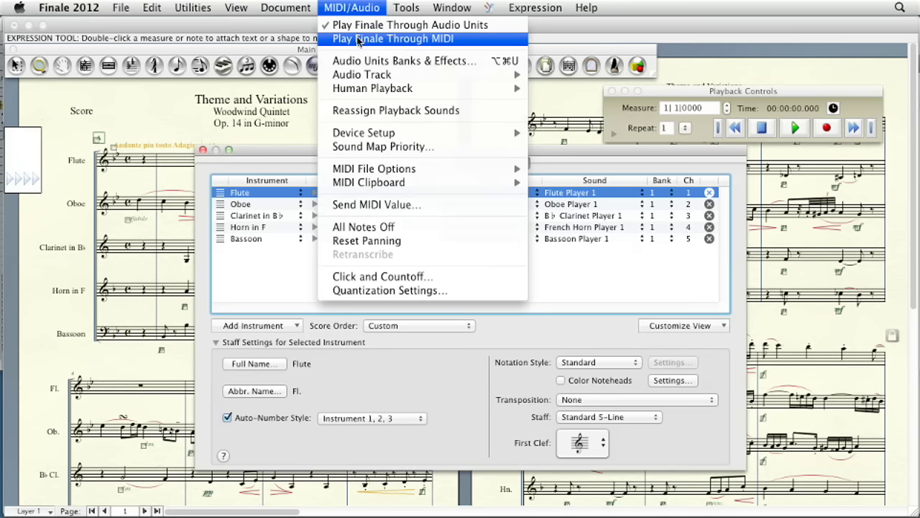
left_click(357, 40)
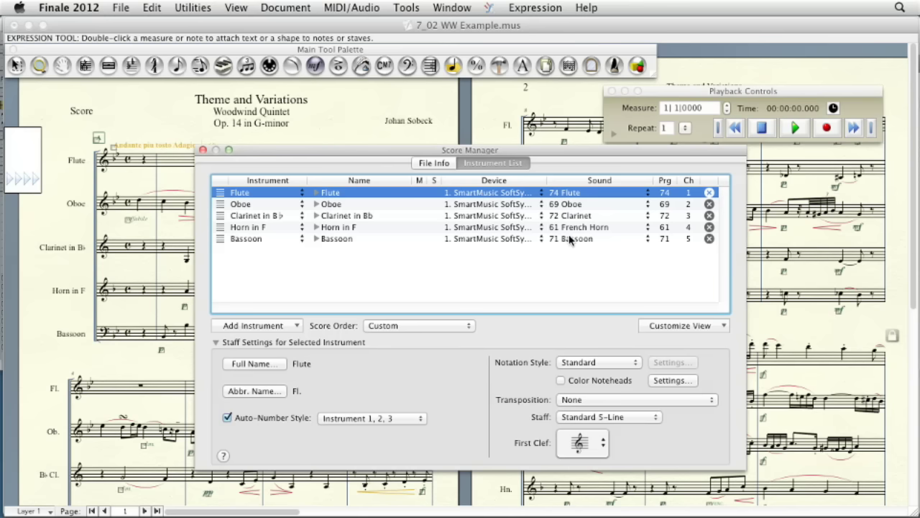
left_click(351, 8)
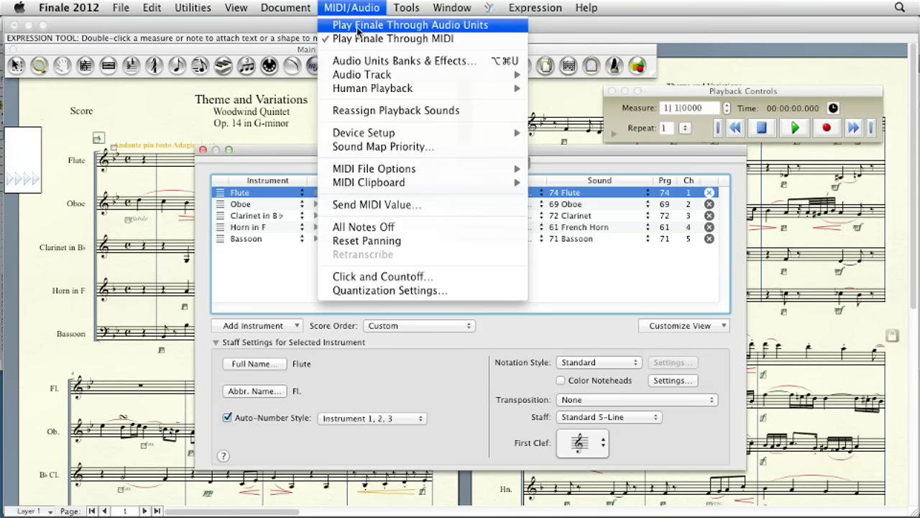
left_click(358, 27)
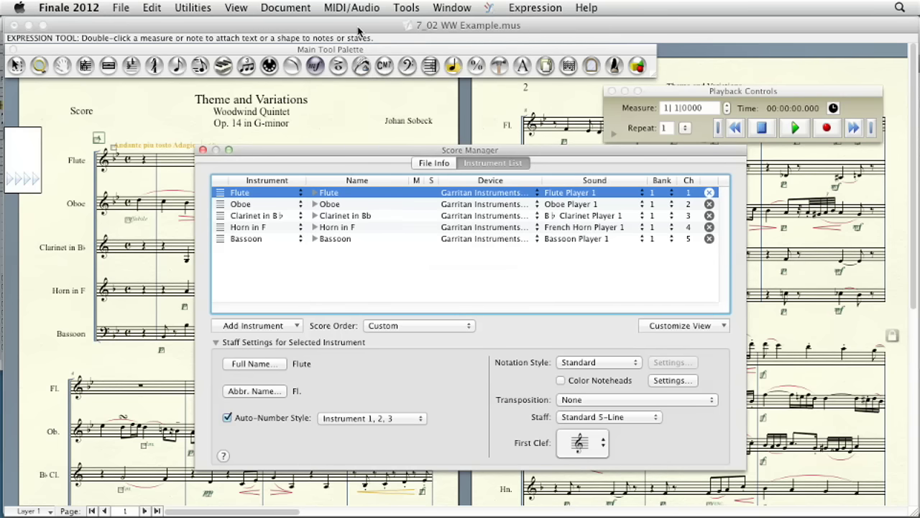
left_click(489, 193)
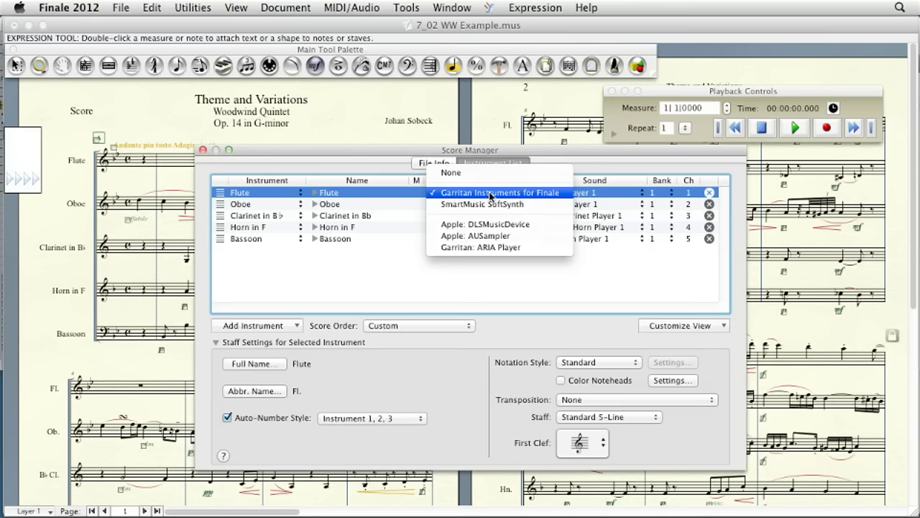
left_click(494, 248)
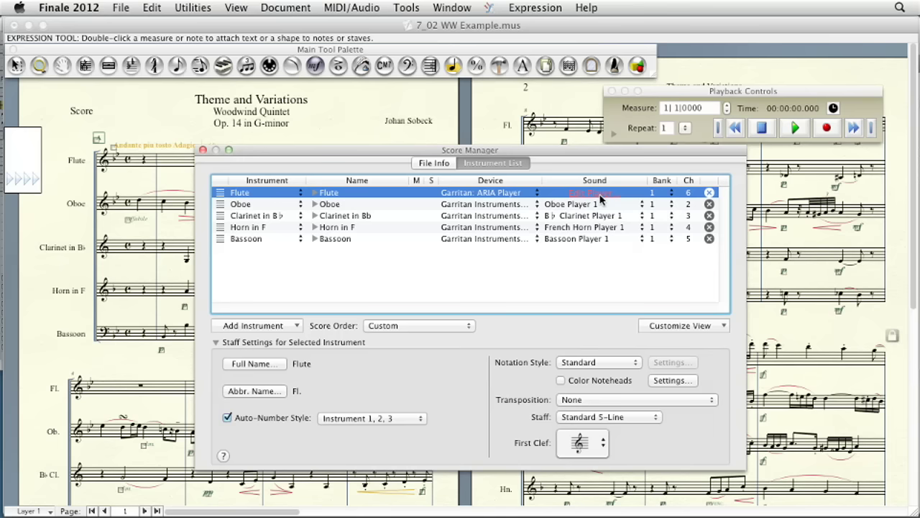
left_click(599, 195)
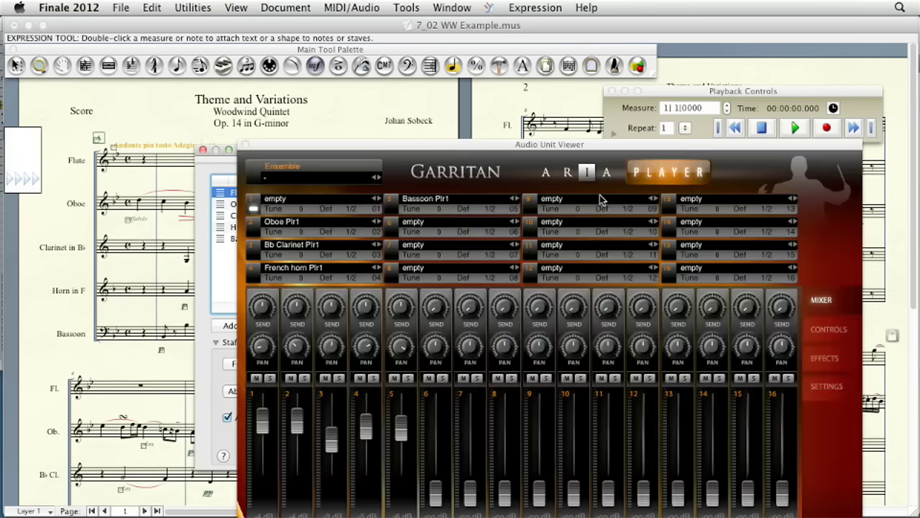
left_click_drag(534, 148, 487, 85)
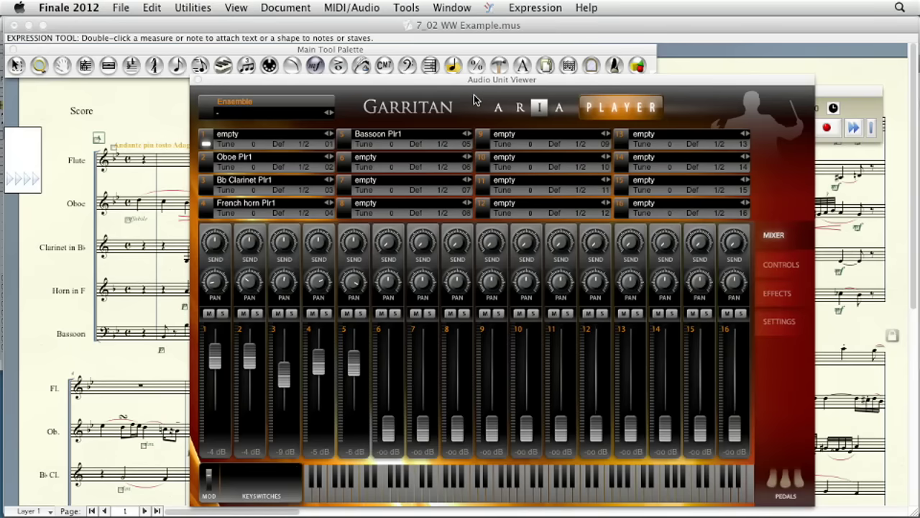
left_click(198, 82)
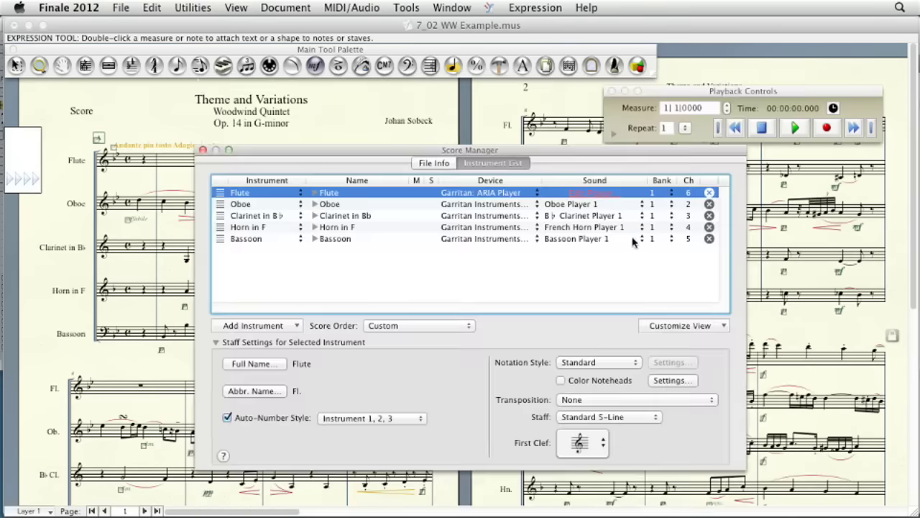
left_click(502, 194)
left_click(493, 138)
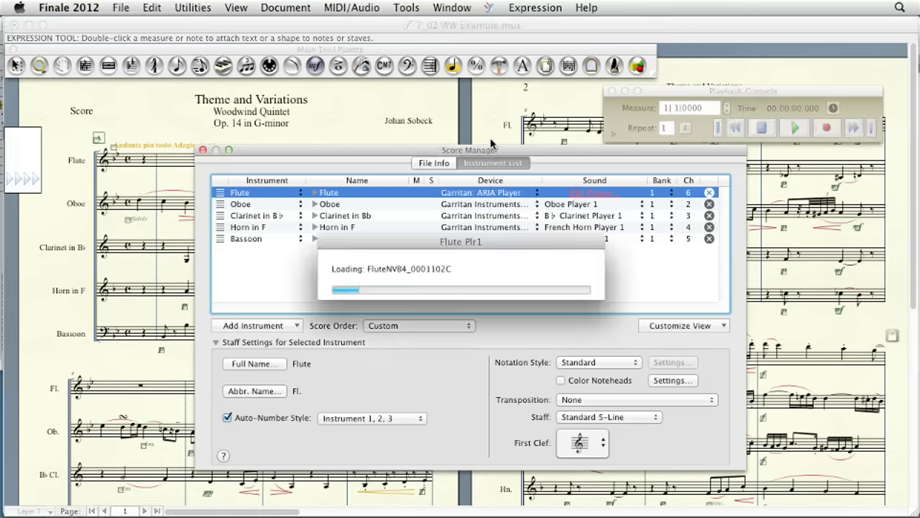
left_click(571, 195)
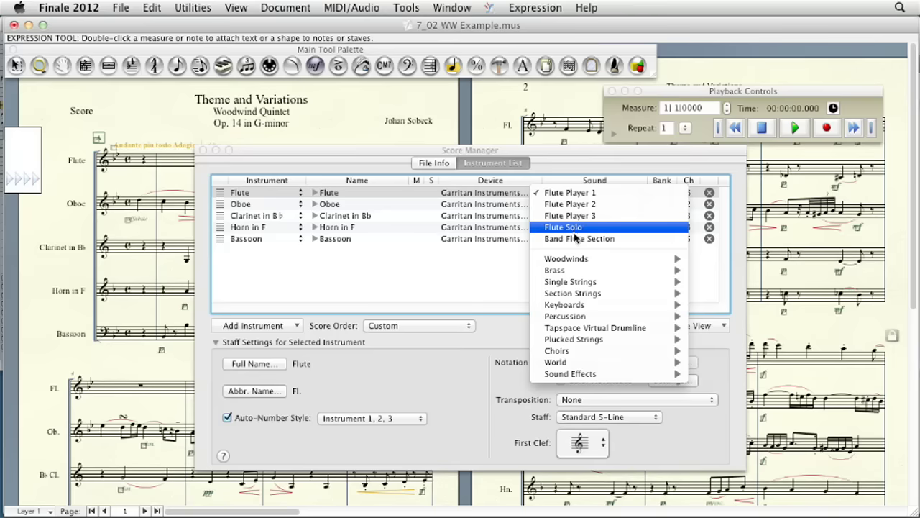
mouse_move(573, 261)
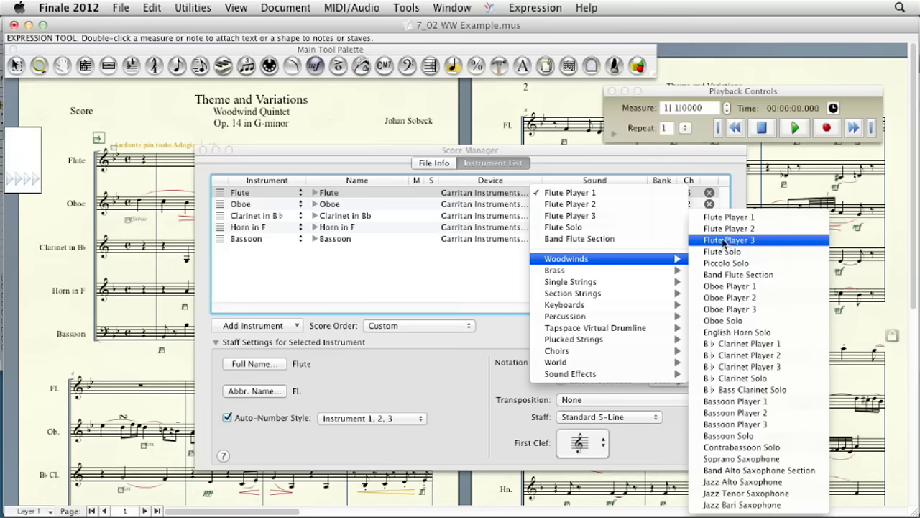
mouse_move(594, 287)
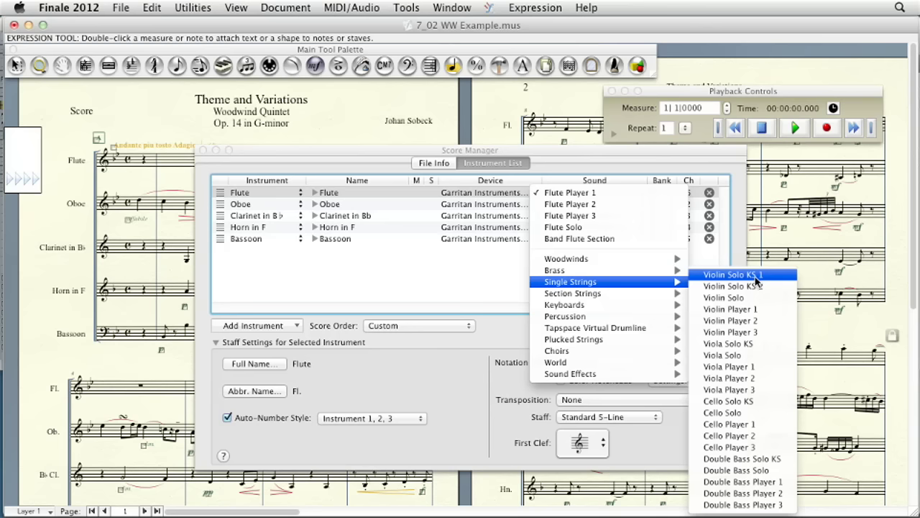
left_click(673, 156)
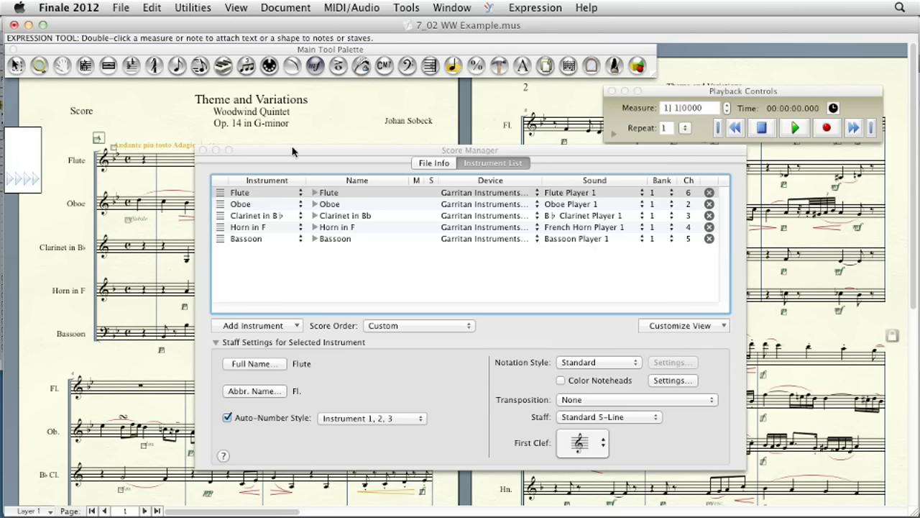
left_click(203, 150)
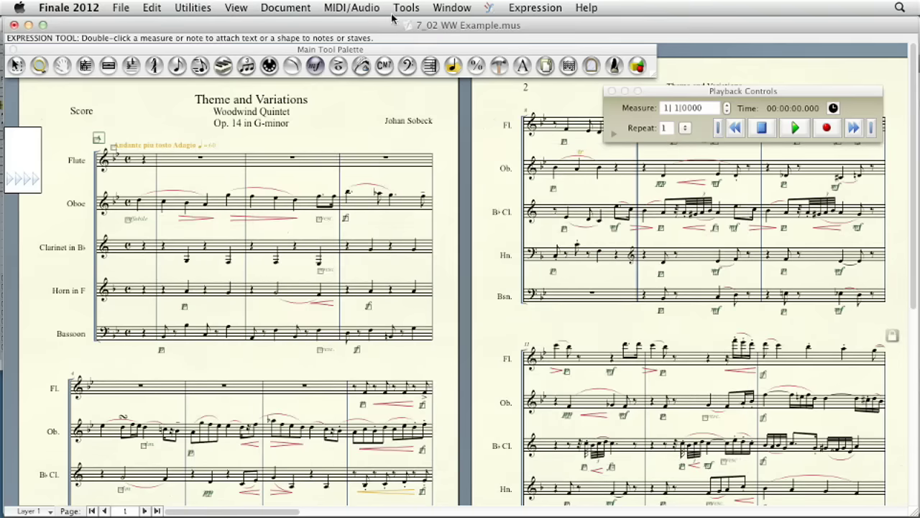
Open the Audio Unit plug-in manager and select the active Waves: CLA-76 (s) plug-in.
left_click(369, 8)
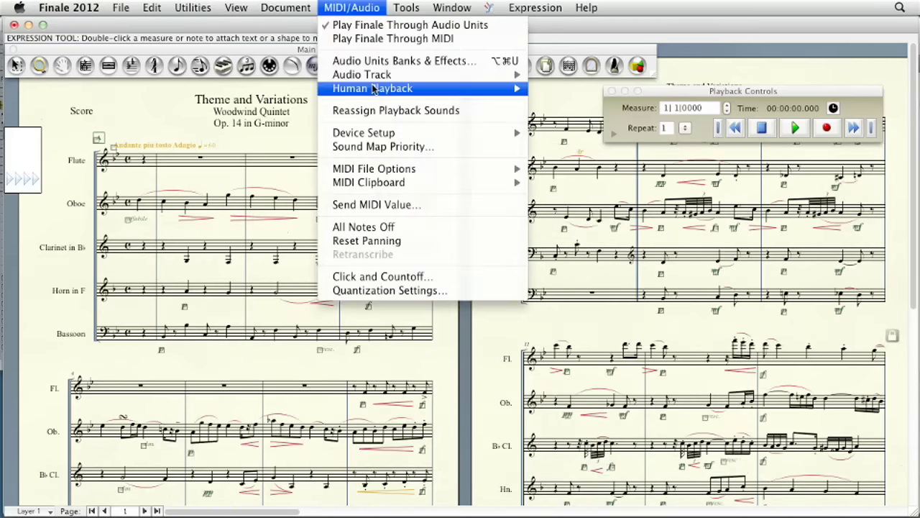
mouse_move(373, 88)
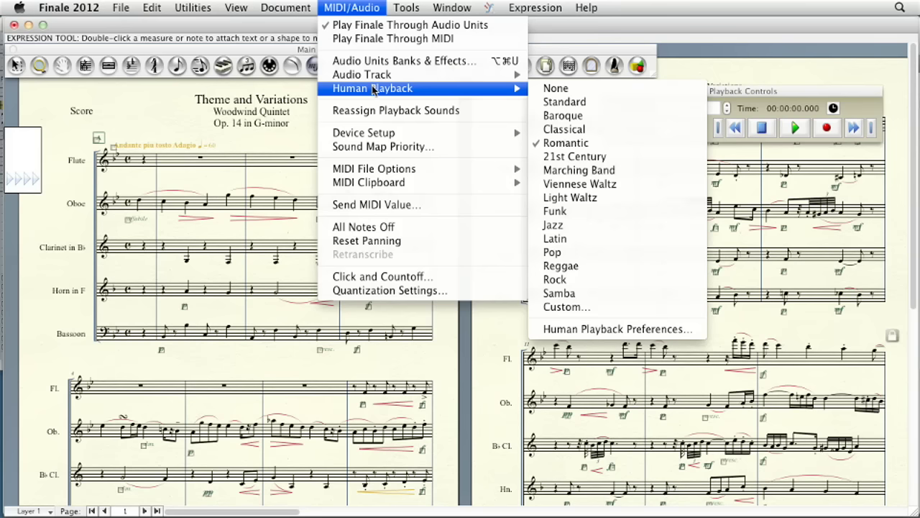
mouse_move(372, 133)
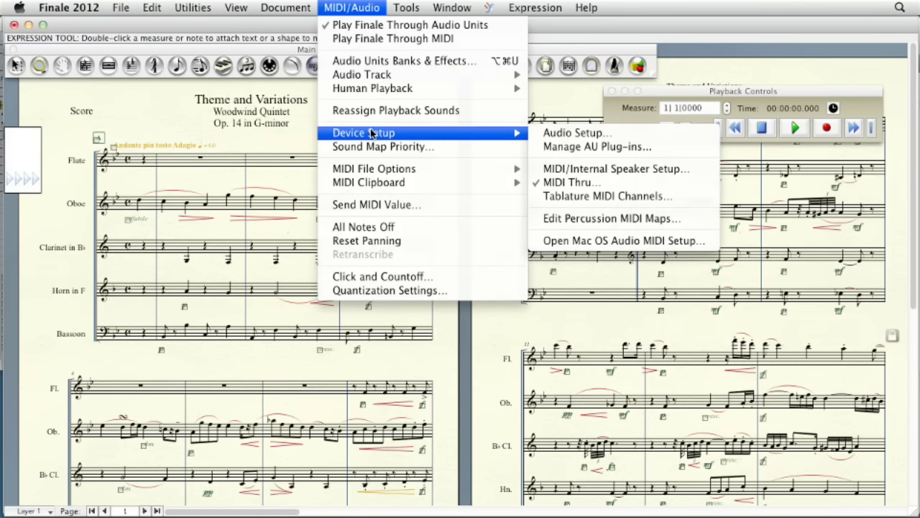
left_click(598, 146)
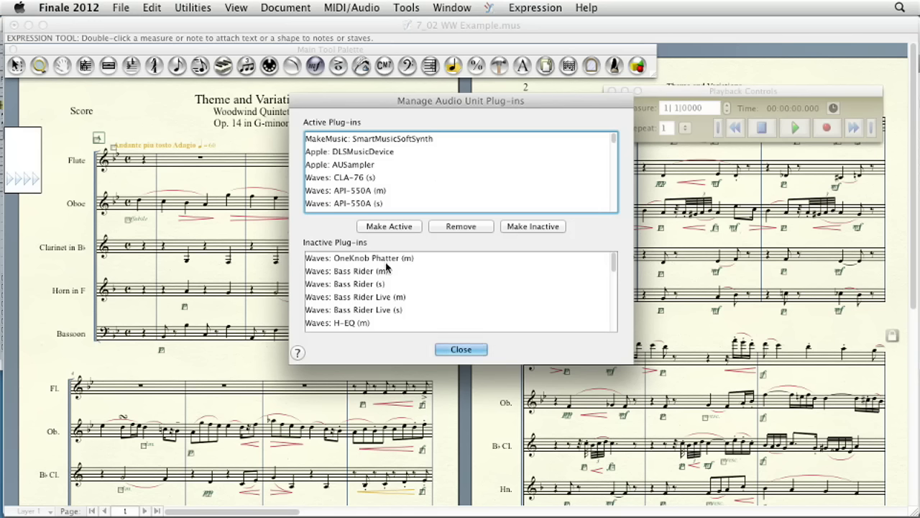
left_click(365, 178)
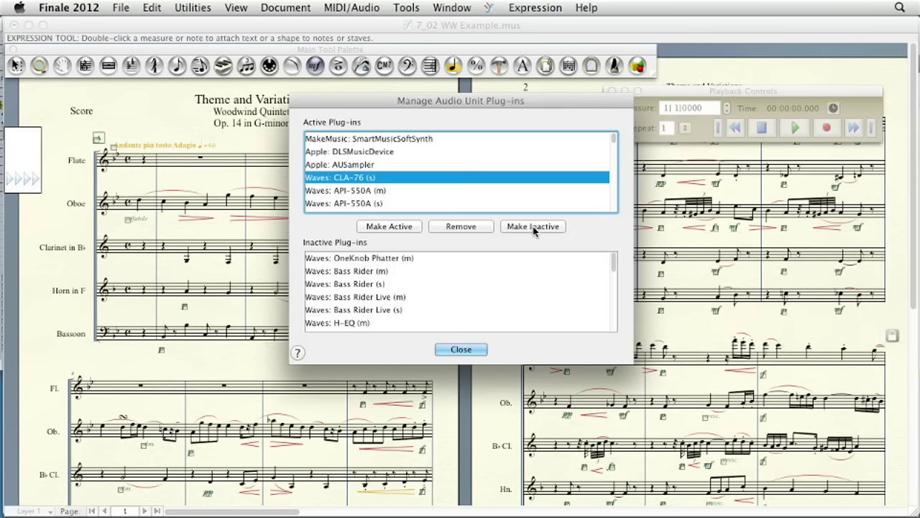
Try to activate the inactive Waves: OneKnob Phatter (m) plug-in, decline validating it again, and close the plug-in manager.
left_click(353, 258)
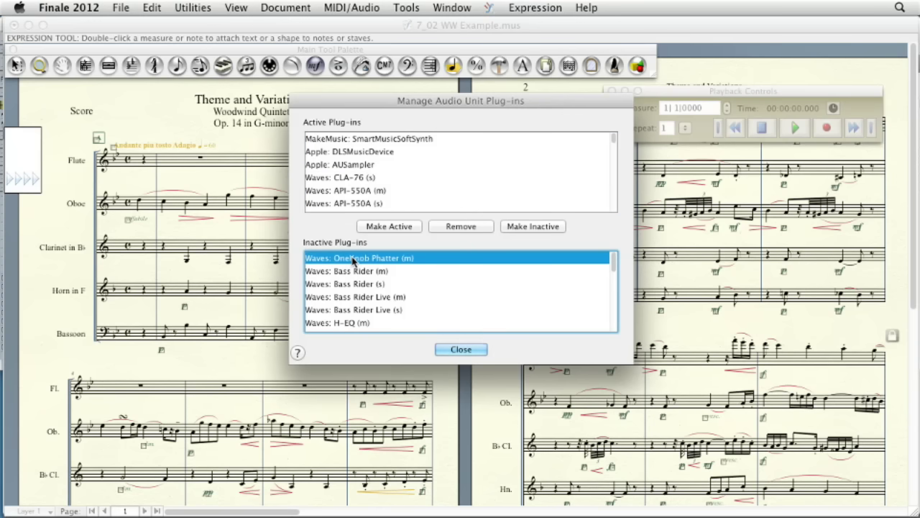
left_click(391, 226)
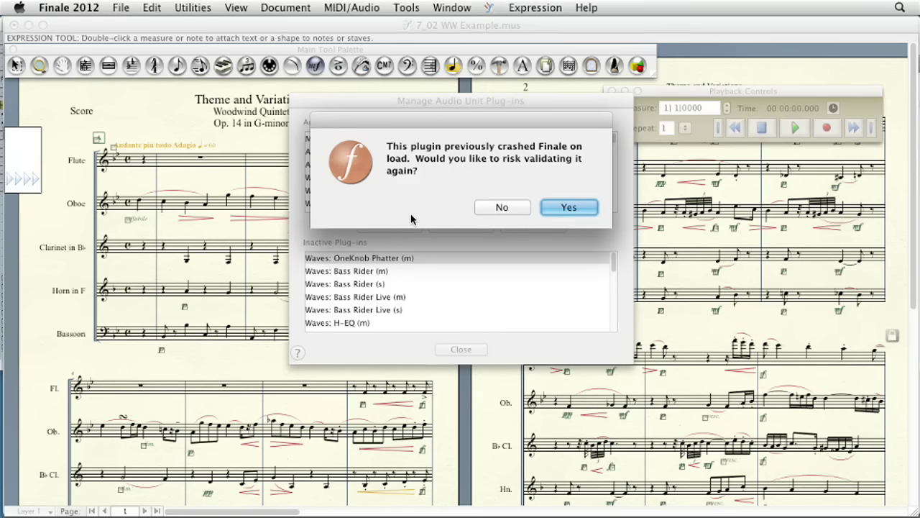
left_click(502, 207)
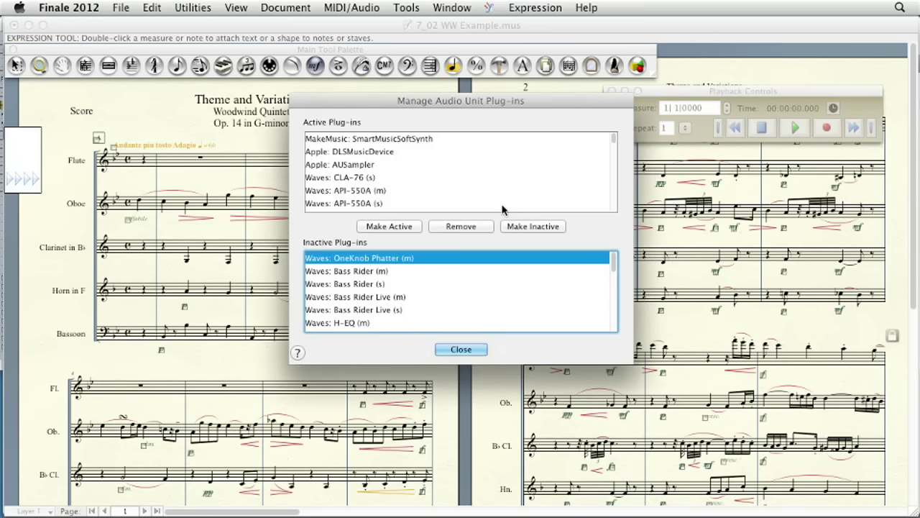
left_click(462, 350)
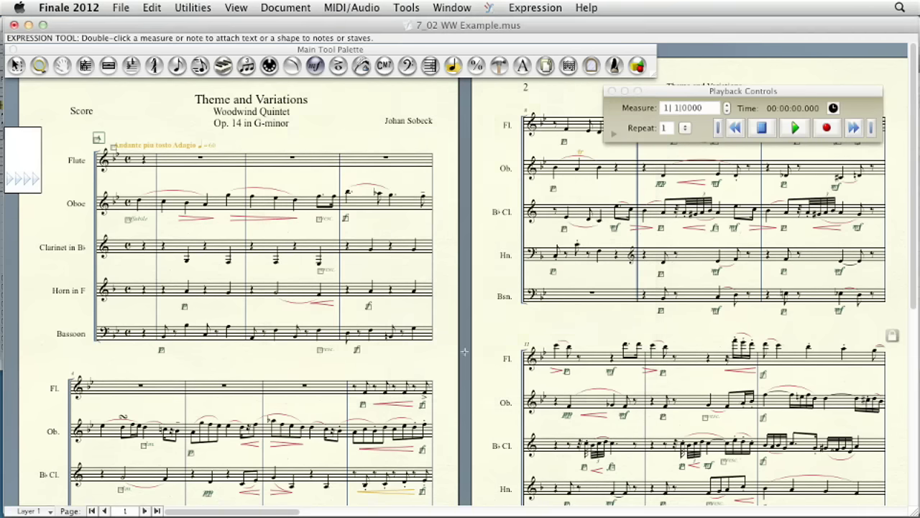
Rank SmartMusic SoftSynth above Garritan Instruments for Finale in the Sound Map priority and accept the order.
left_click(358, 8)
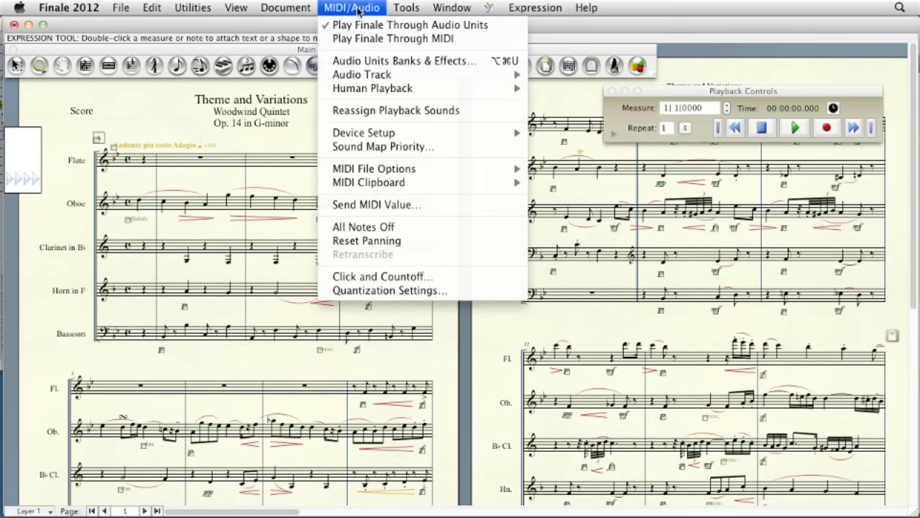
left_click(367, 148)
left_click_drag(261, 189, 477, 109)
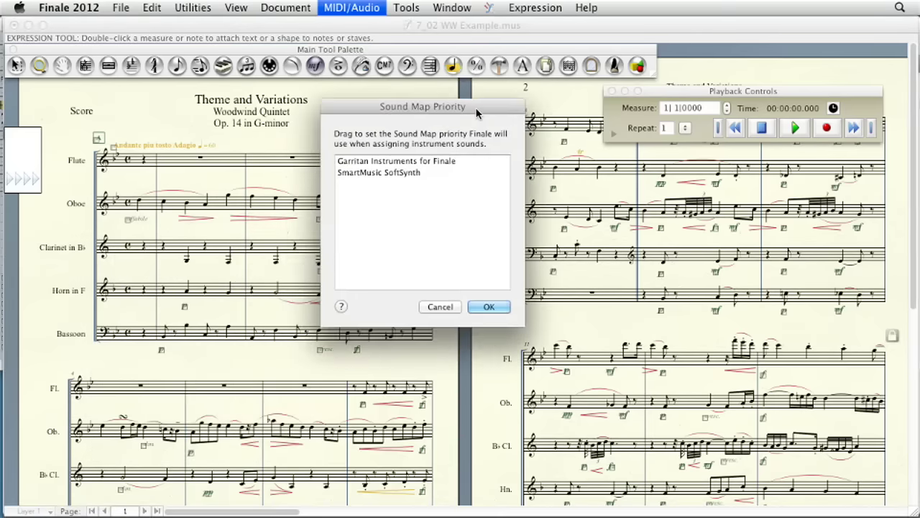
left_click(402, 178)
left_click_drag(403, 178, 405, 160)
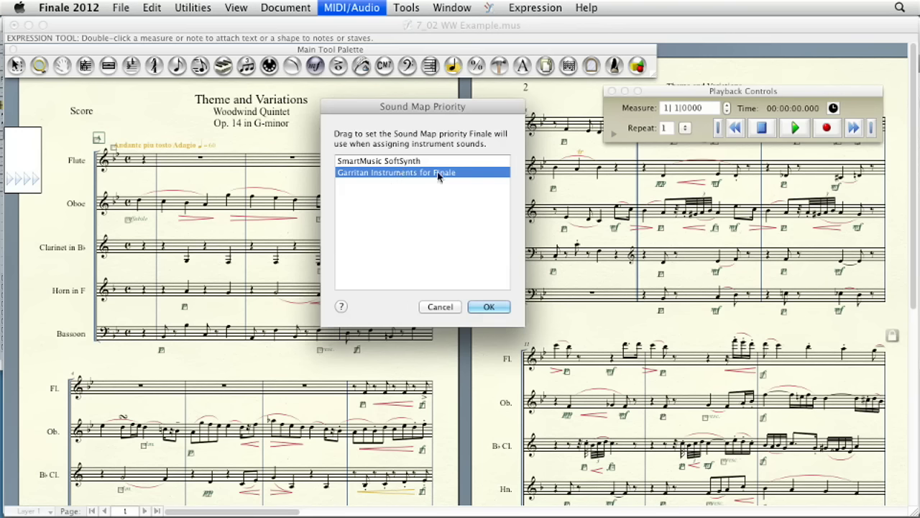
left_click(489, 307)
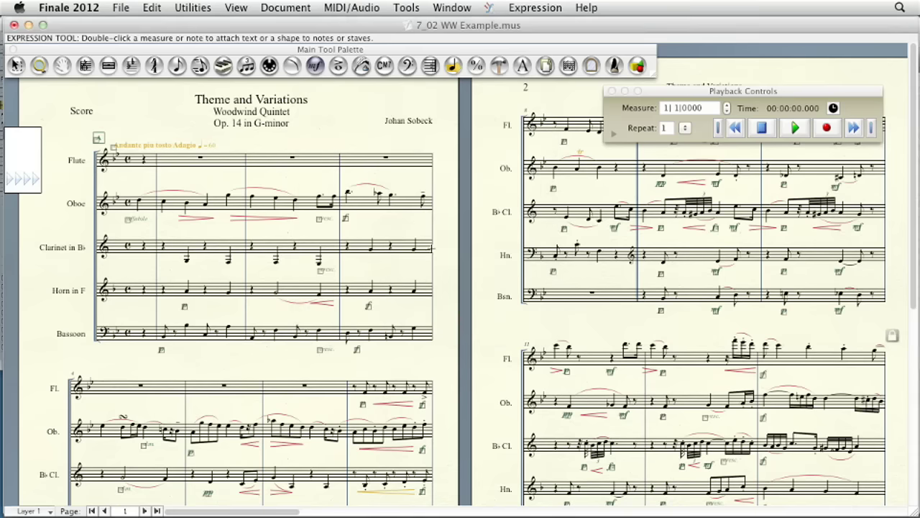
Open the Audio Units Banks & Effects settings and assign the Garritan: Ambience effect to Bank 1.
left_click(357, 7)
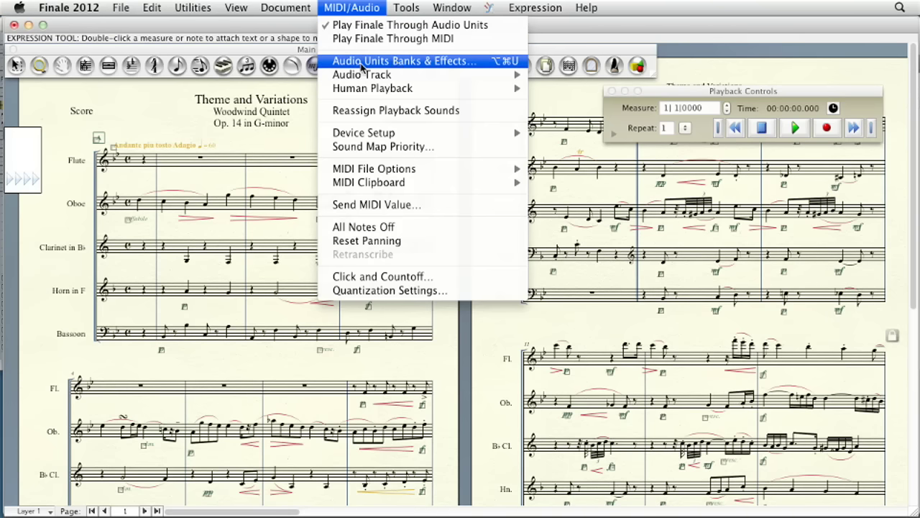
left_click(441, 62)
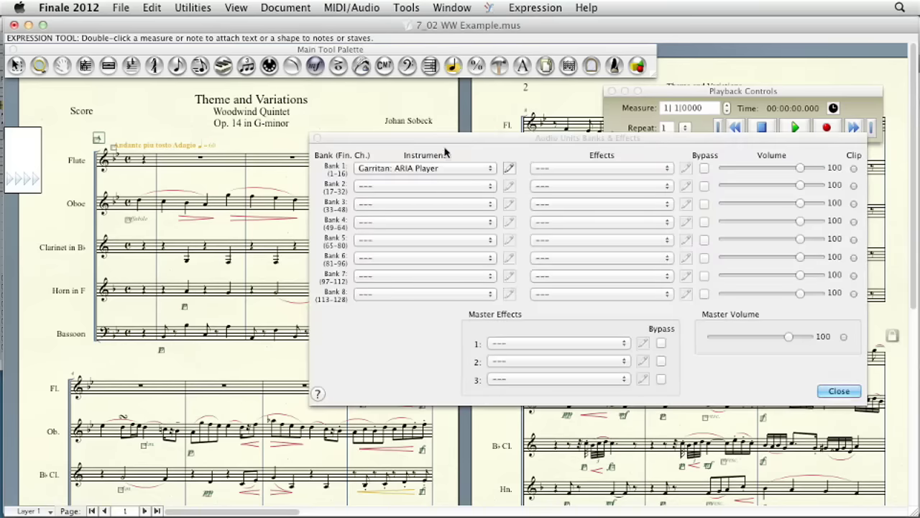
left_click_drag(451, 140, 347, 83)
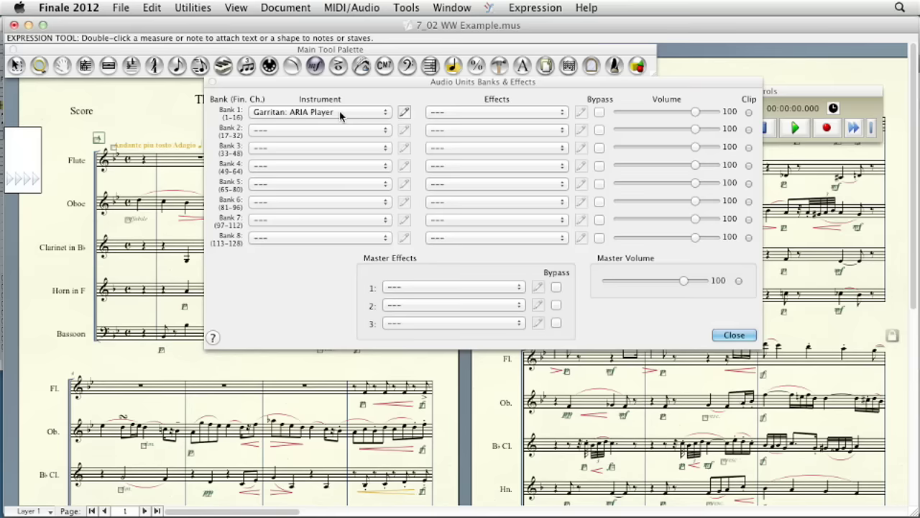
left_click(501, 114)
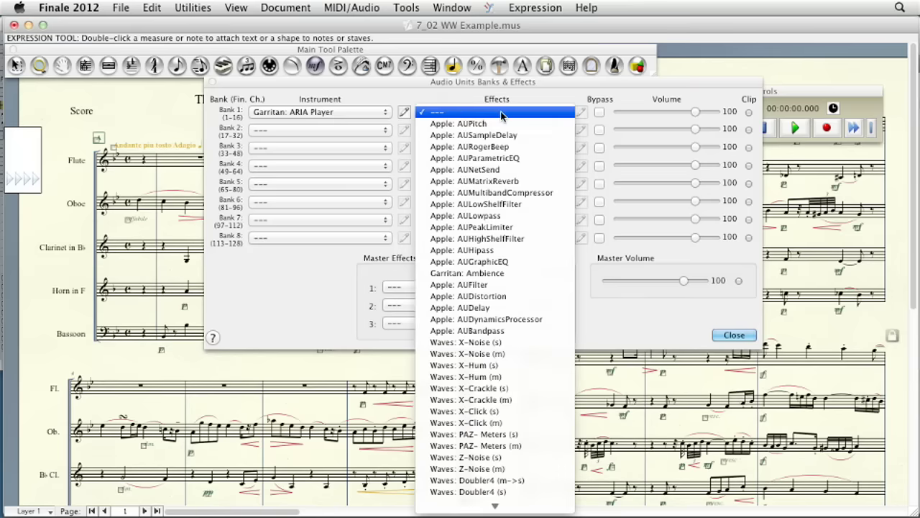
left_click(501, 276)
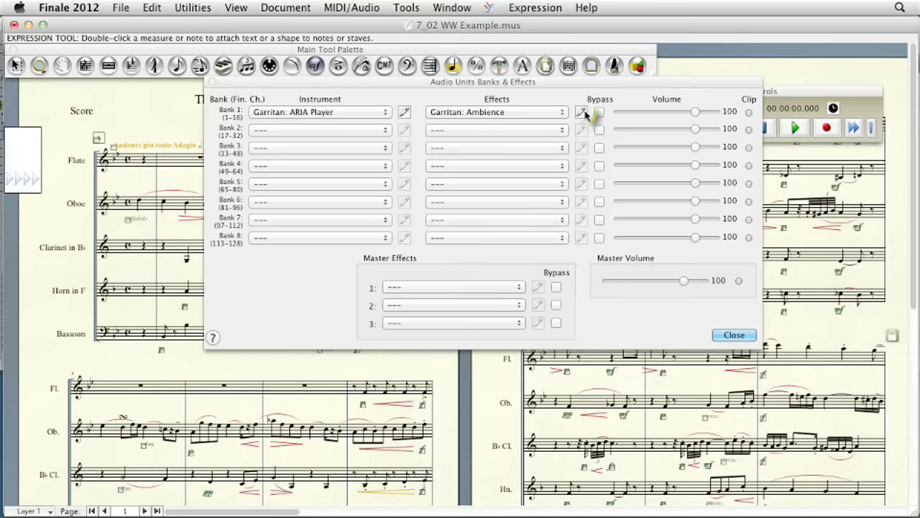
Give Bank 1's Ambience effect the Recital Hall 1 factory preset with a dry gain of about 1.058, and close its viewer.
left_click(582, 112)
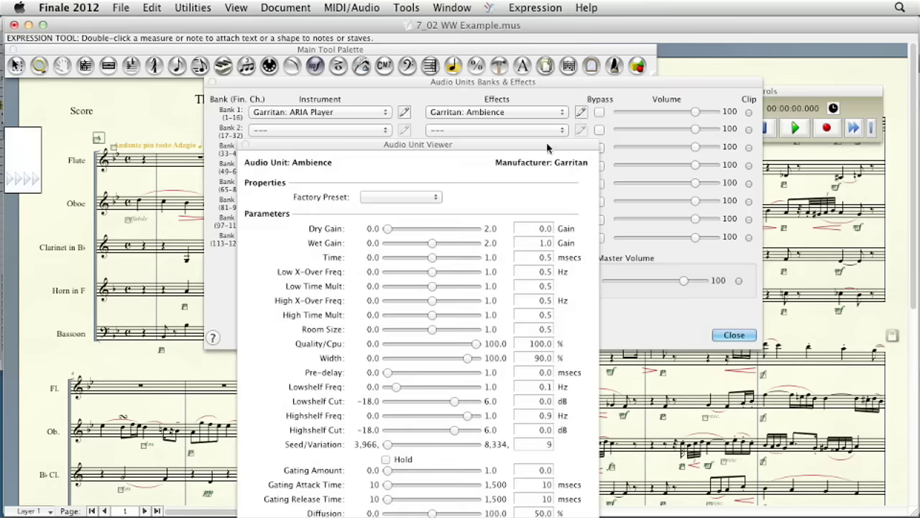
left_click_drag(512, 150, 571, 26)
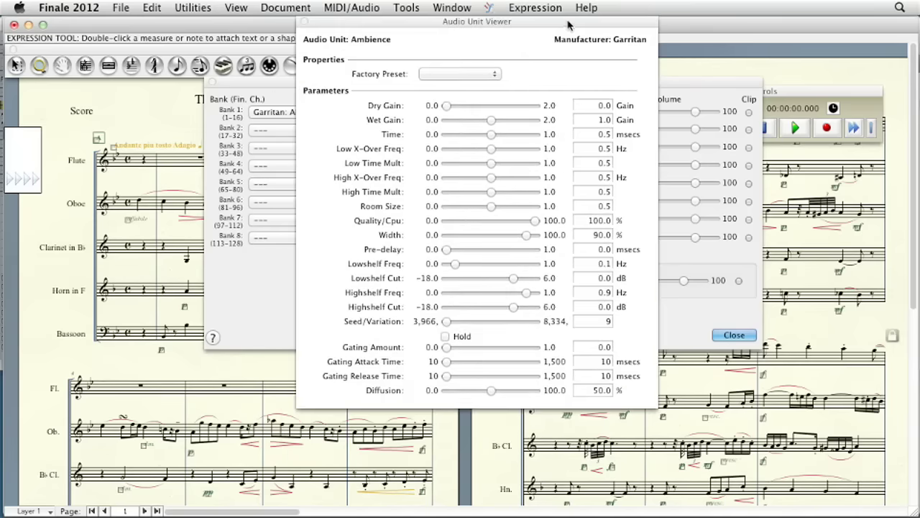
left_click(467, 75)
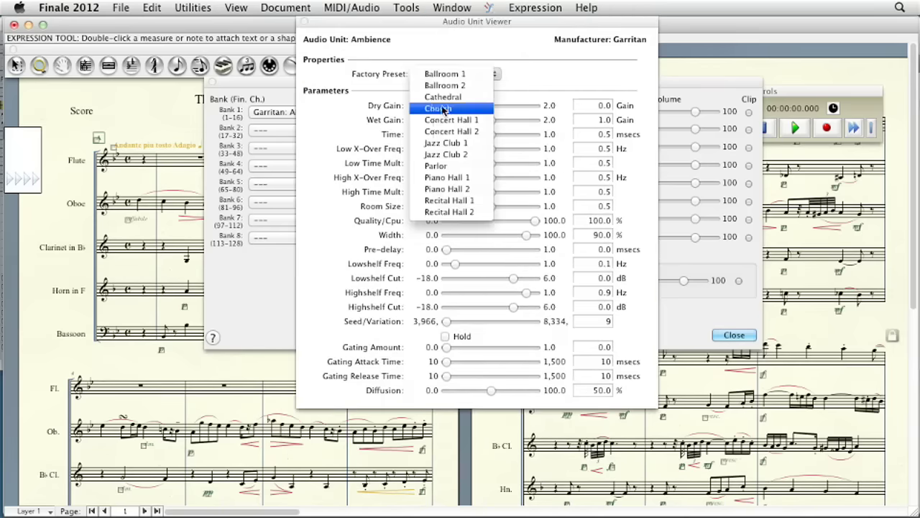
left_click(458, 204)
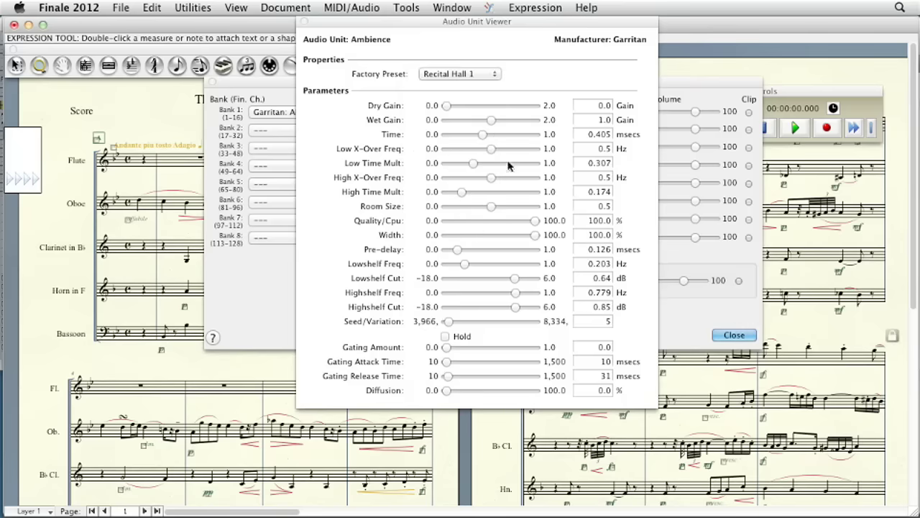
left_click(447, 107)
left_click_drag(447, 107, 494, 109)
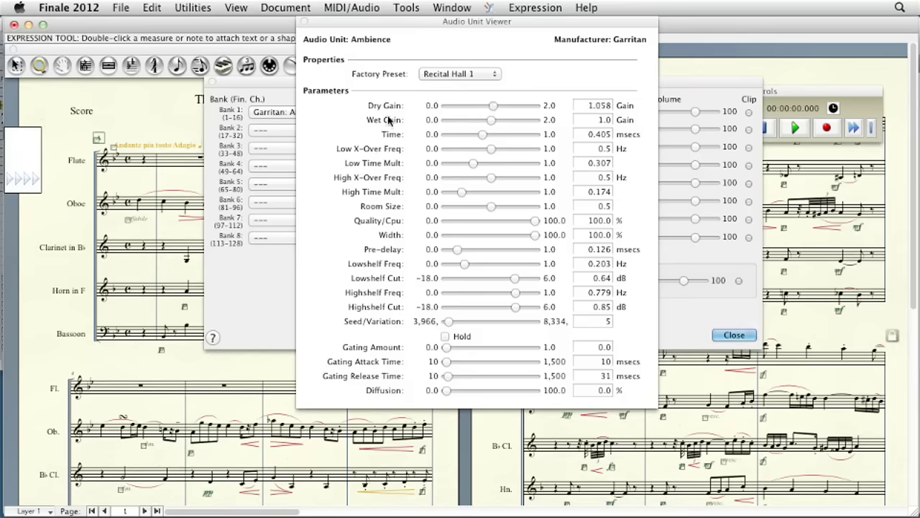
left_click(305, 23)
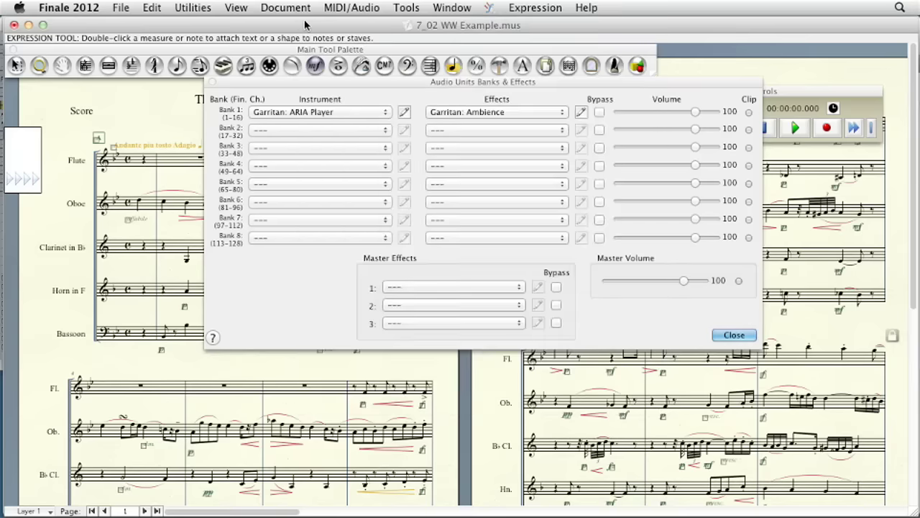
Move the playback controls over the banks window, play the score's opening measures, and stop playback.
left_click(659, 94)
left_click_drag(659, 94, 557, 88)
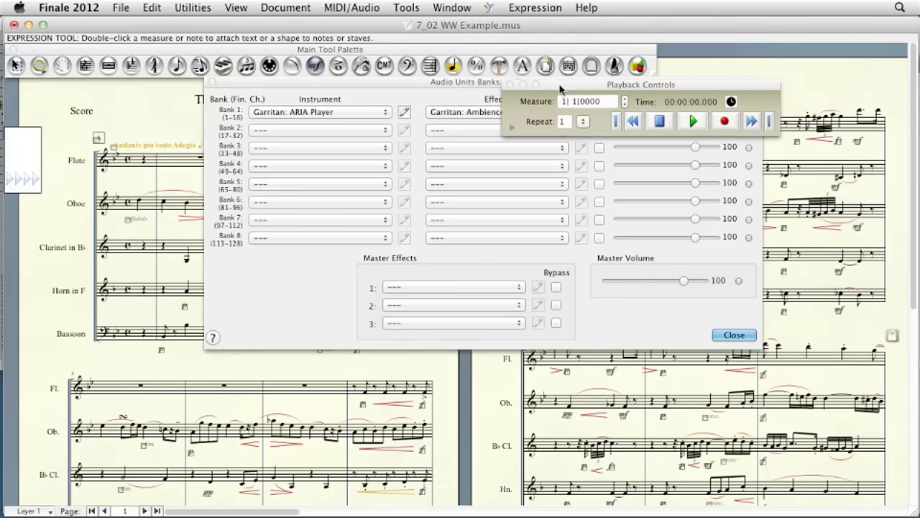
left_click(695, 123)
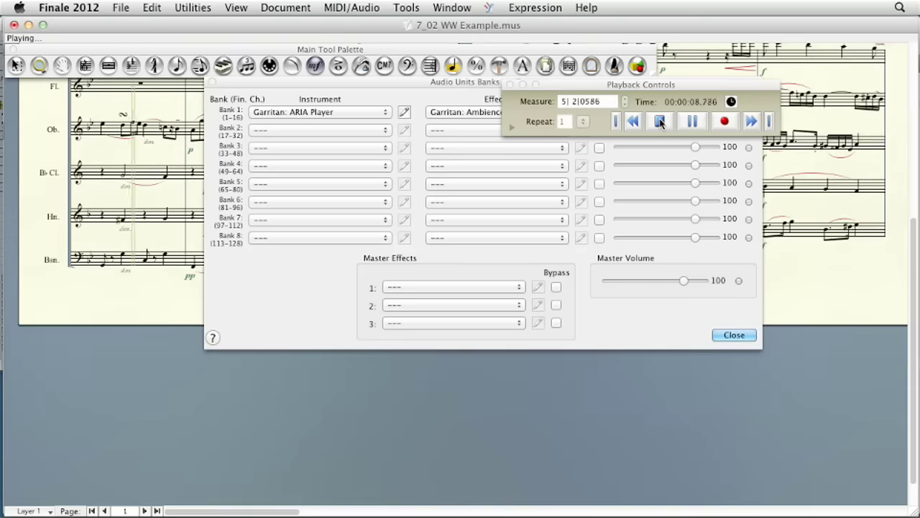
left_click(660, 122)
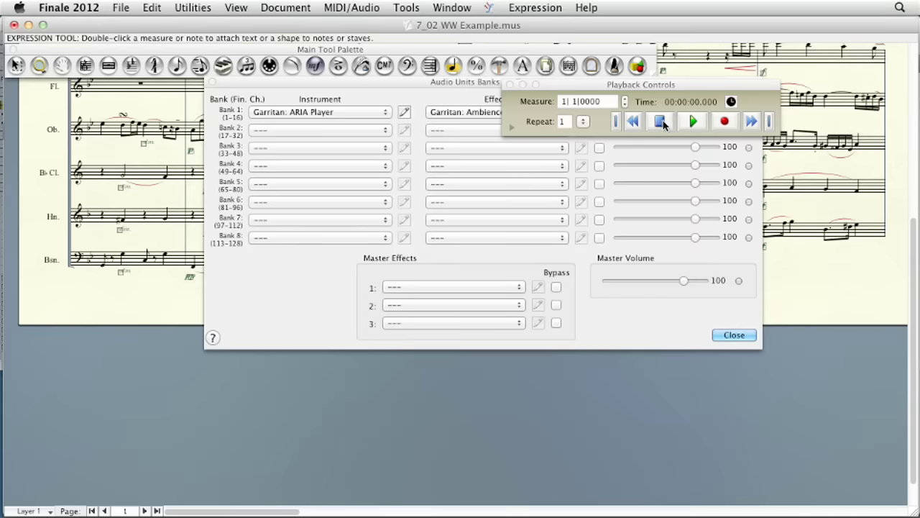
Open Bank 1's ARIA Player, move its window up, and examine the mixer channels.
left_click(434, 83)
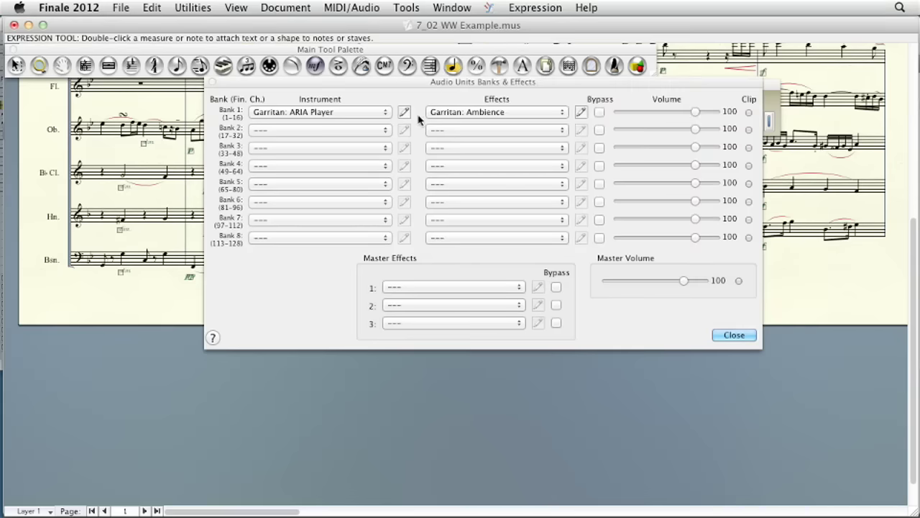
left_click(405, 113)
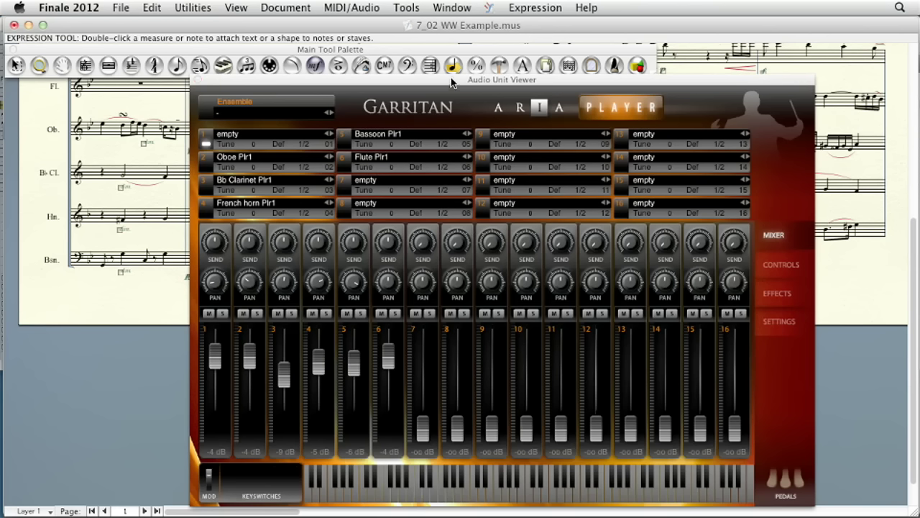
left_click_drag(451, 83, 438, 32)
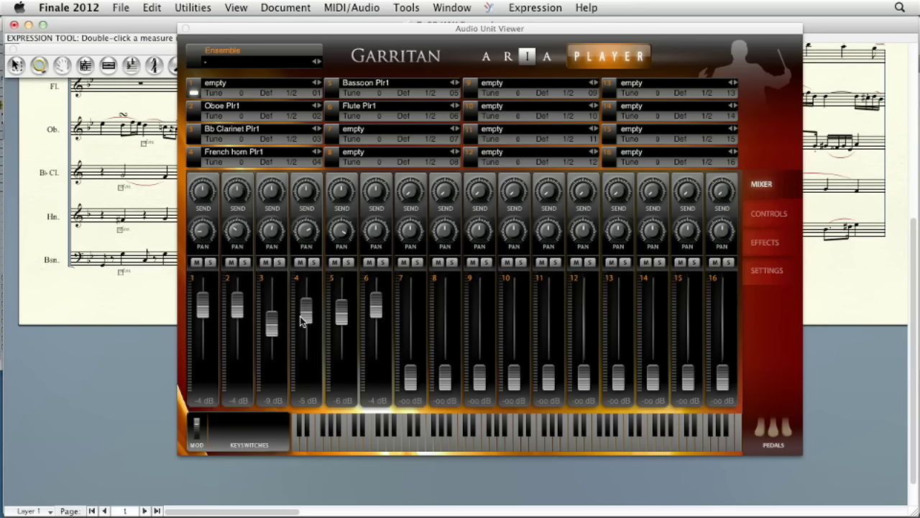
left_click_drag(271, 321, 307, 322)
Set the ARIA Player's own Ambience preset to Recital Hall 1 and close the player.
left_click(766, 245)
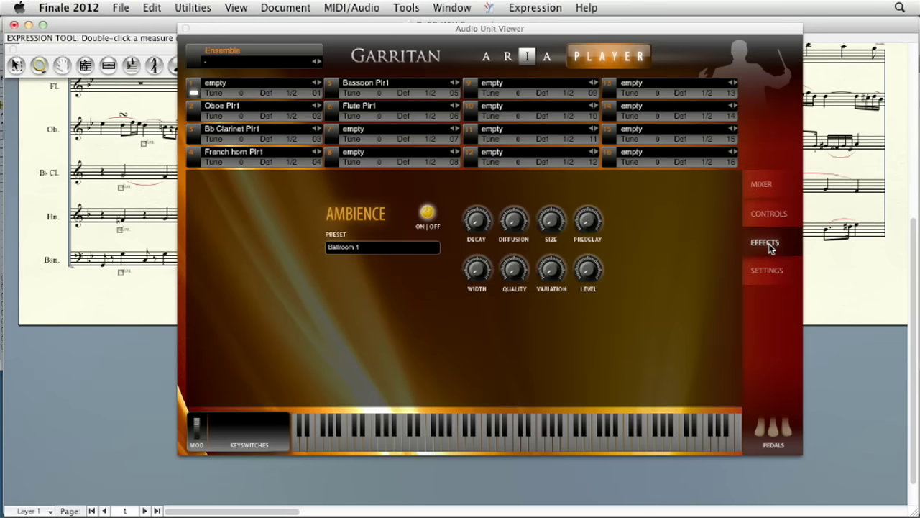
left_click(351, 247)
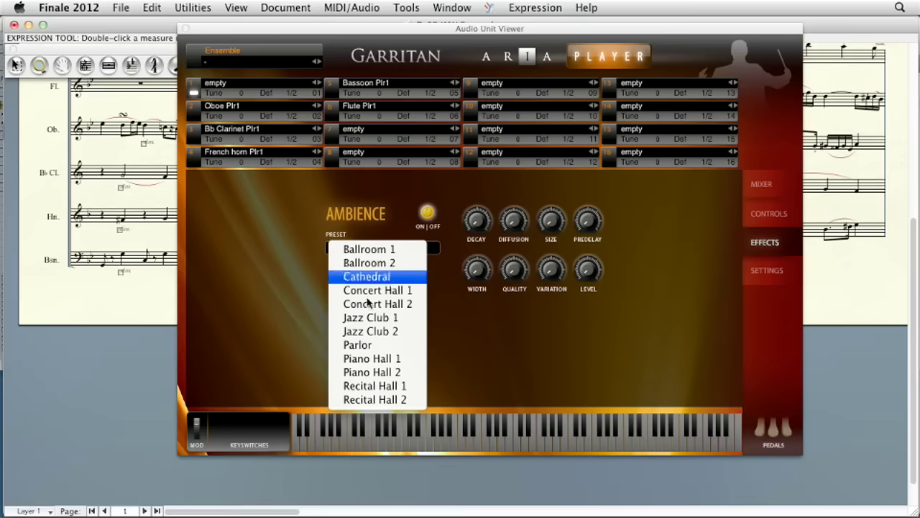
left_click(384, 391)
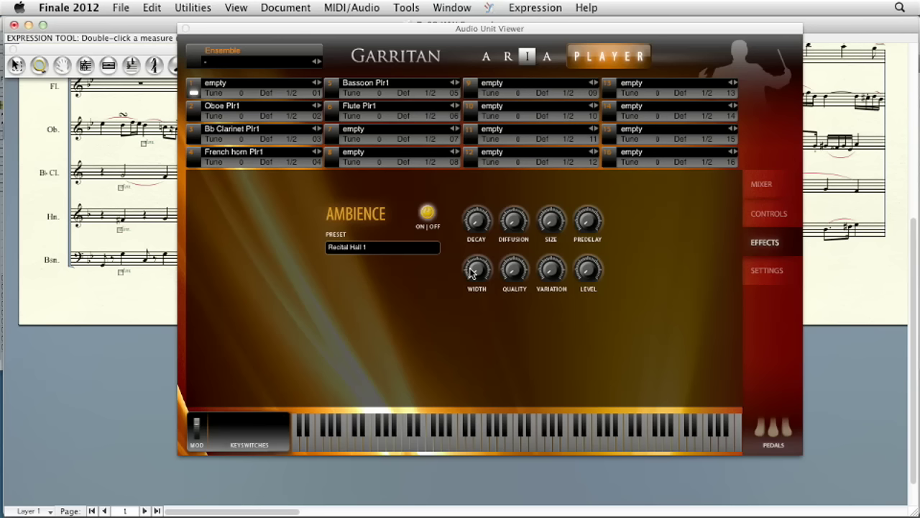
left_click(185, 28)
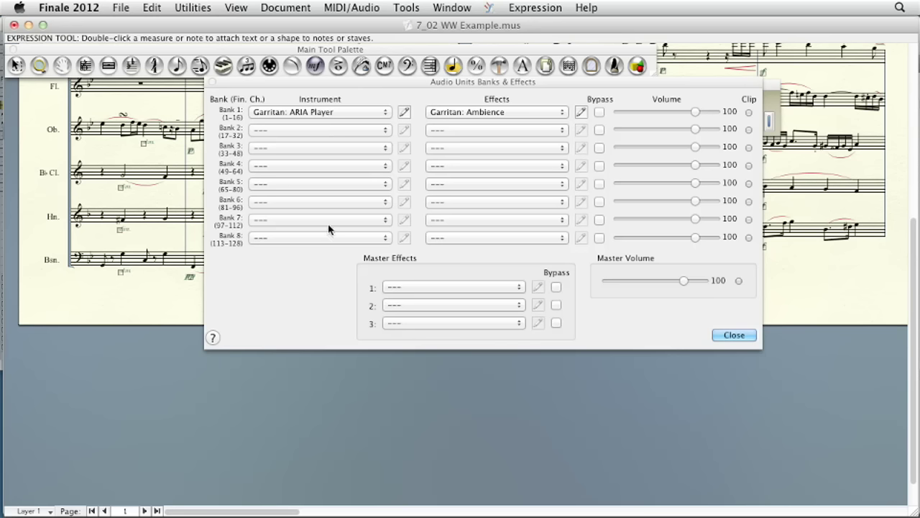
Assign Apple: AUParametricEQ as master effect 1 and open its equalizer editor.
left_click(464, 290)
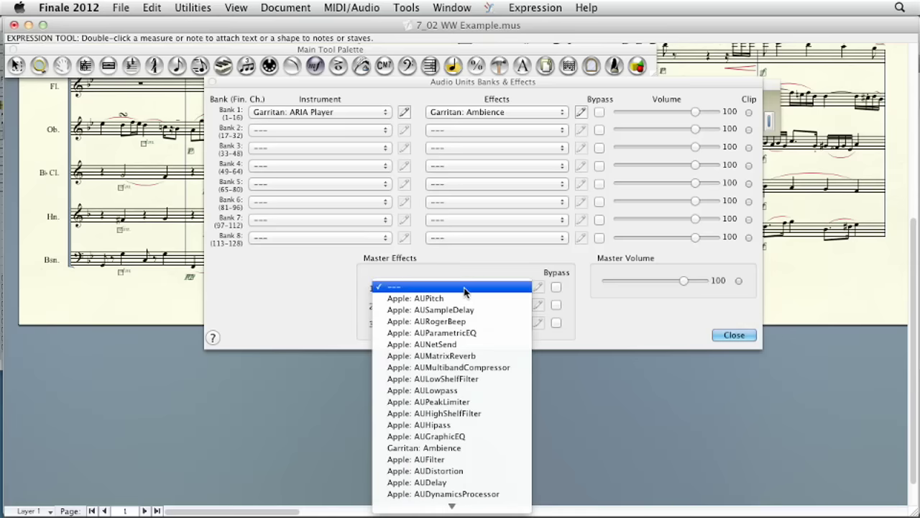
left_click(447, 333)
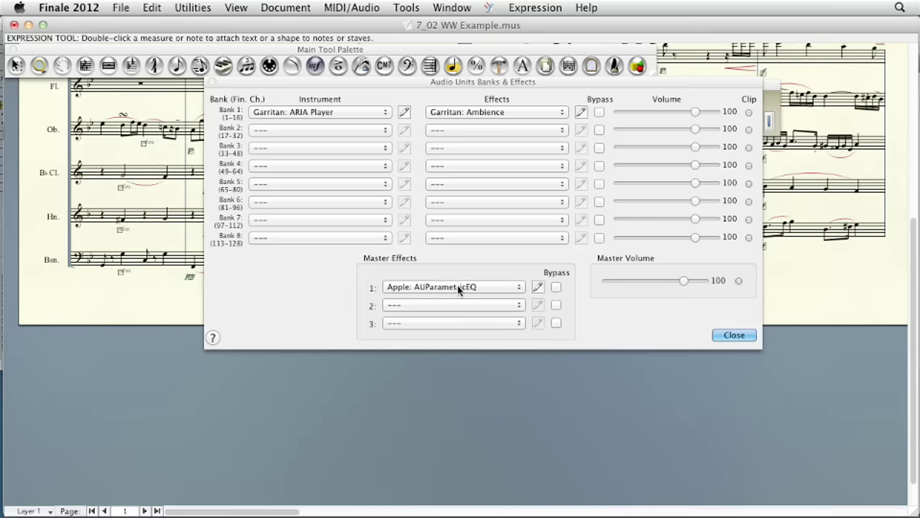
left_click(538, 288)
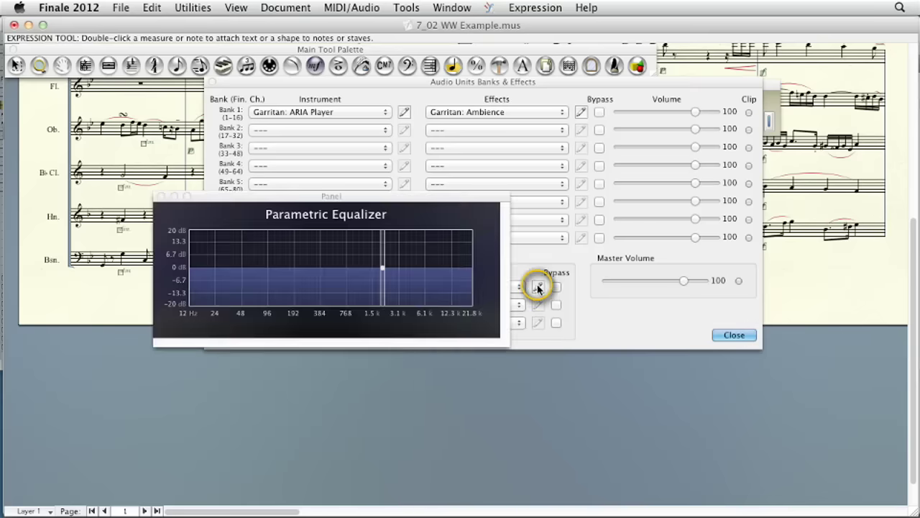
Move the parametric equalizer's point to about 155 Hz and -11.13 dB, and set its Q to 3.
left_click(383, 270)
left_click_drag(385, 270, 286, 292)
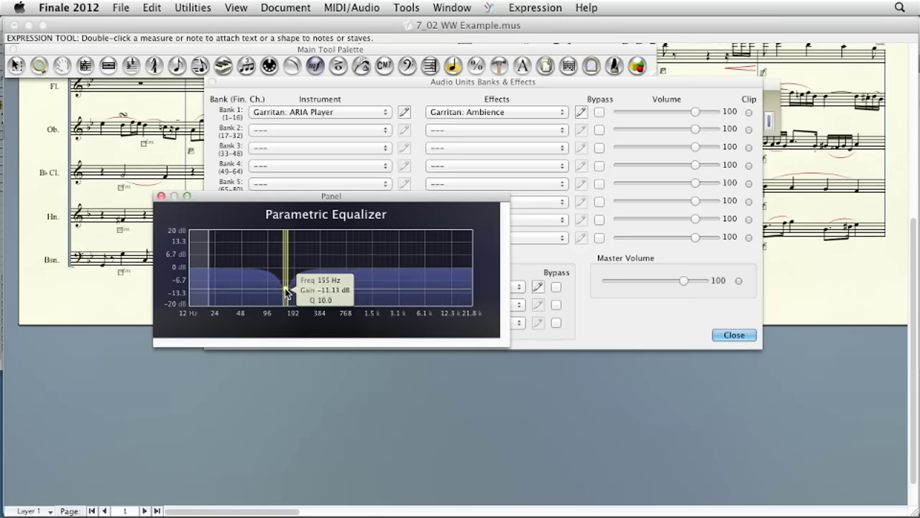
left_click(324, 300)
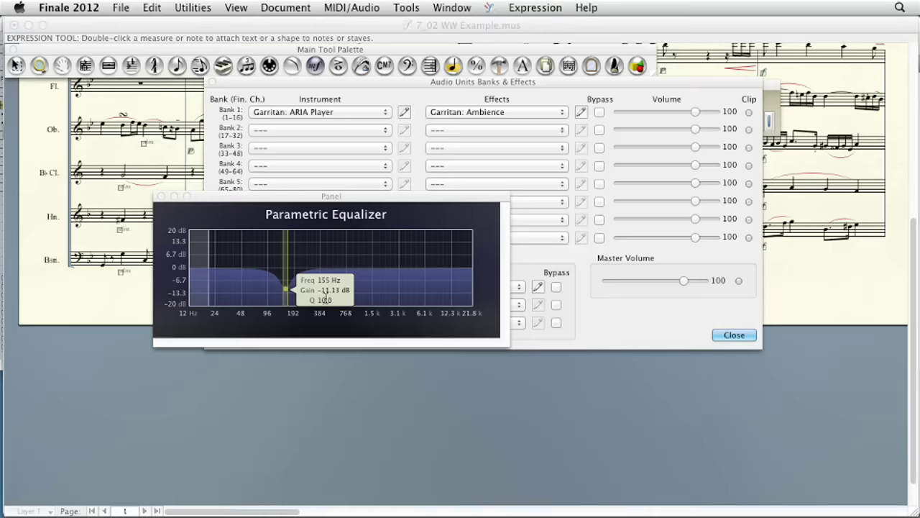
type("3")
key("Return")
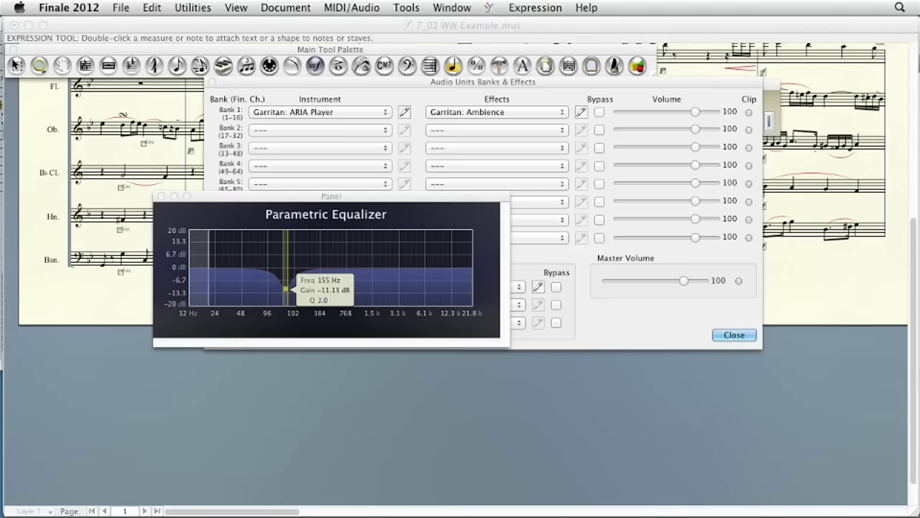